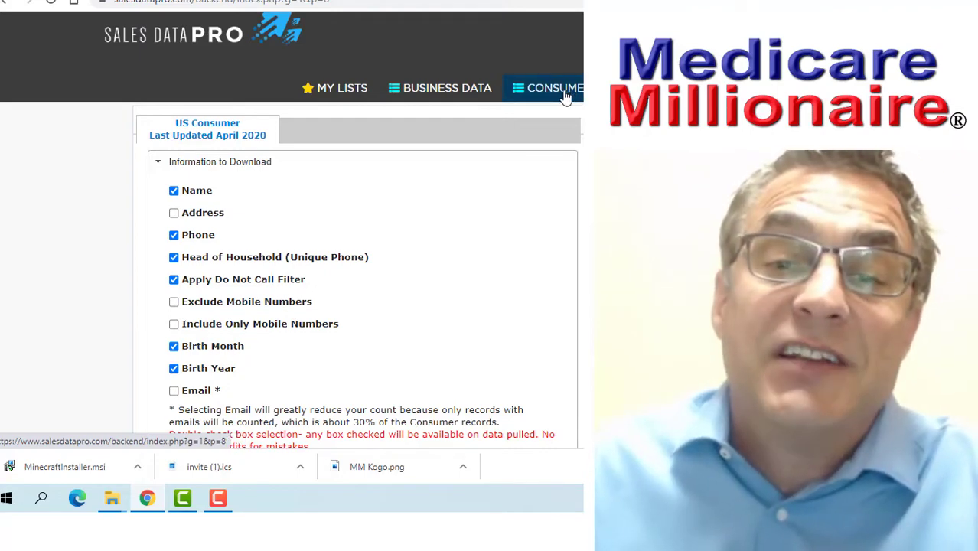
# Scroll down the US Consumer page to review the Information to Download checkboxes.
pyautogui.scroll(-4, 349, 186)
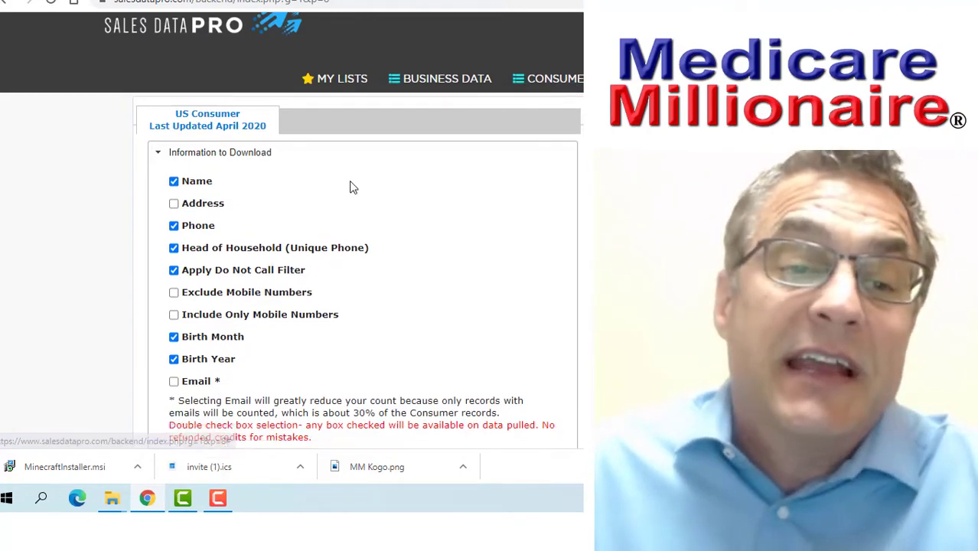
# Uncheck Head of Household (Unique Phone) and check Exclude Mobile Numbers for download.
pyautogui.scroll(2, 349, 143)
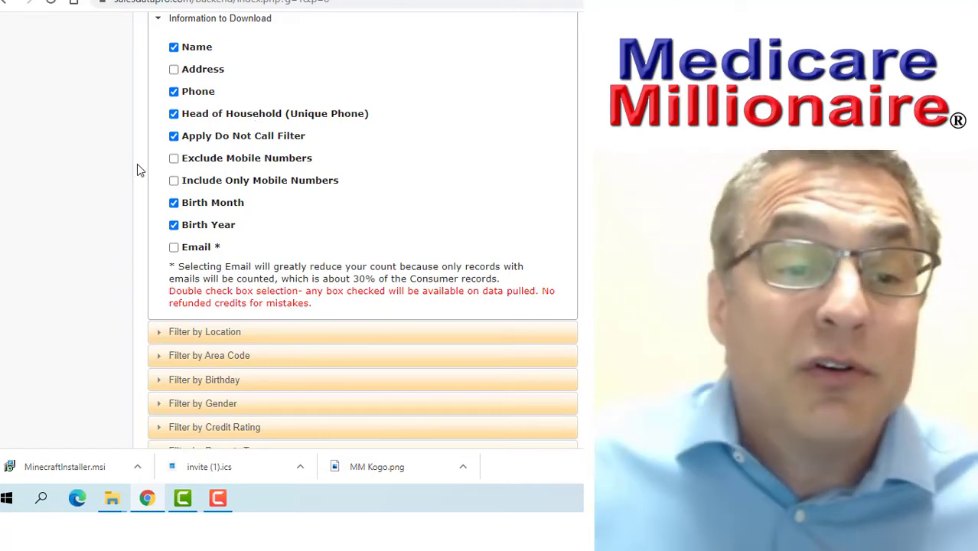
pyautogui.click(172, 115)
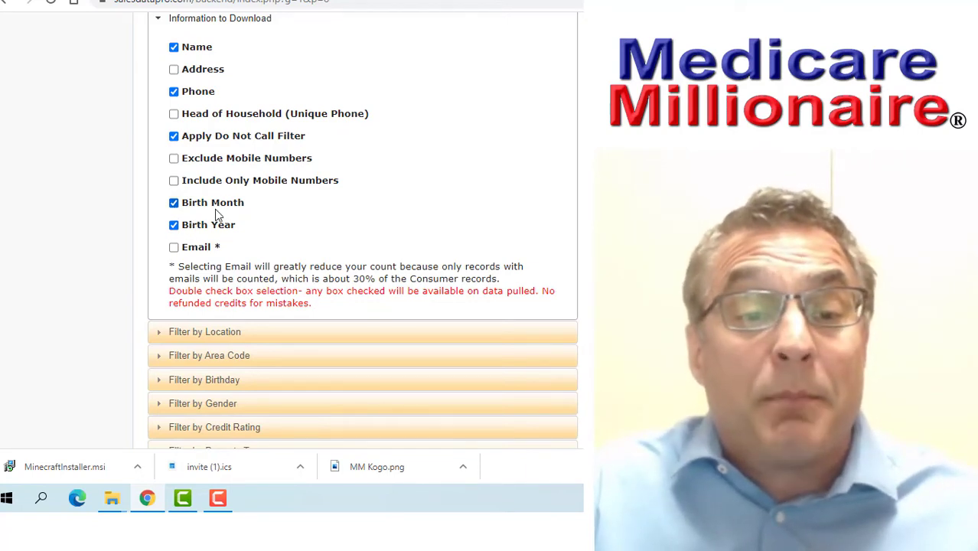
pyautogui.click(174, 158)
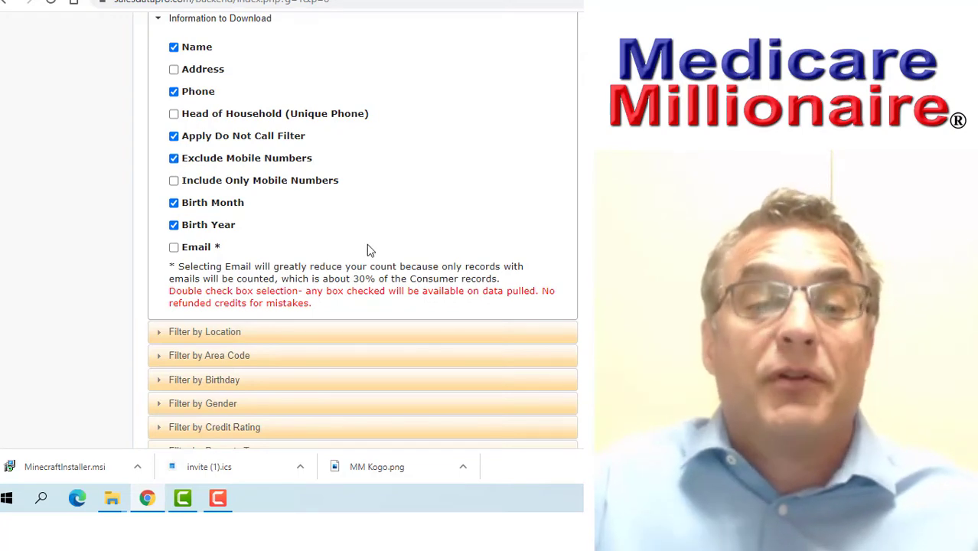
pyautogui.scroll(-1, 353, 253)
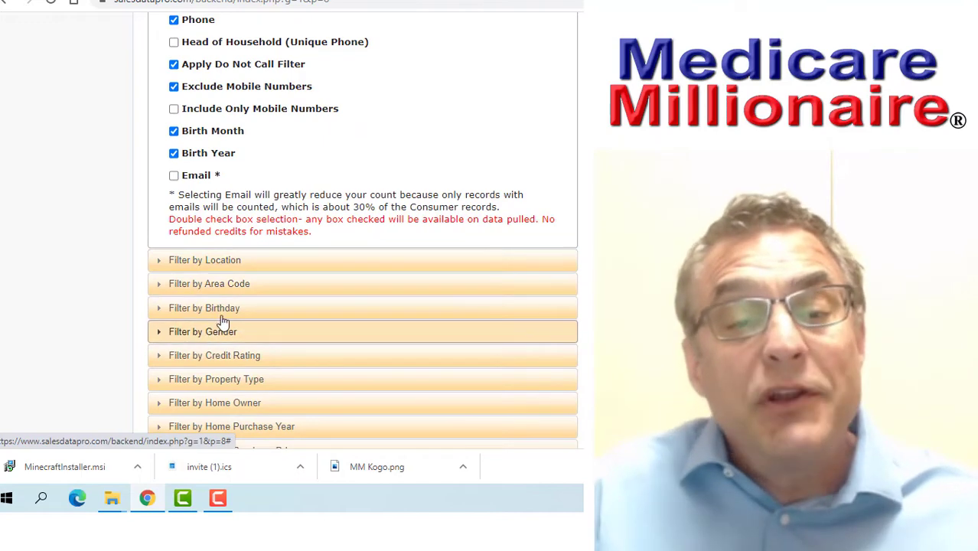
# Expand Filter by Location to reveal the County: GREENVILLE, SC filter.
pyautogui.click(207, 268)
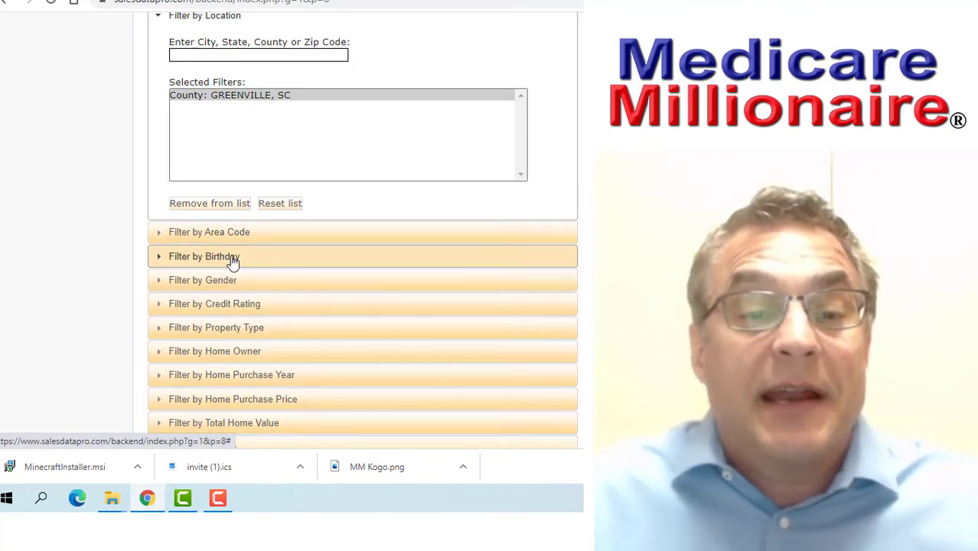
# Expand Filter by Birthday to reveal months August–October and birth year 1955.
pyautogui.click(231, 259)
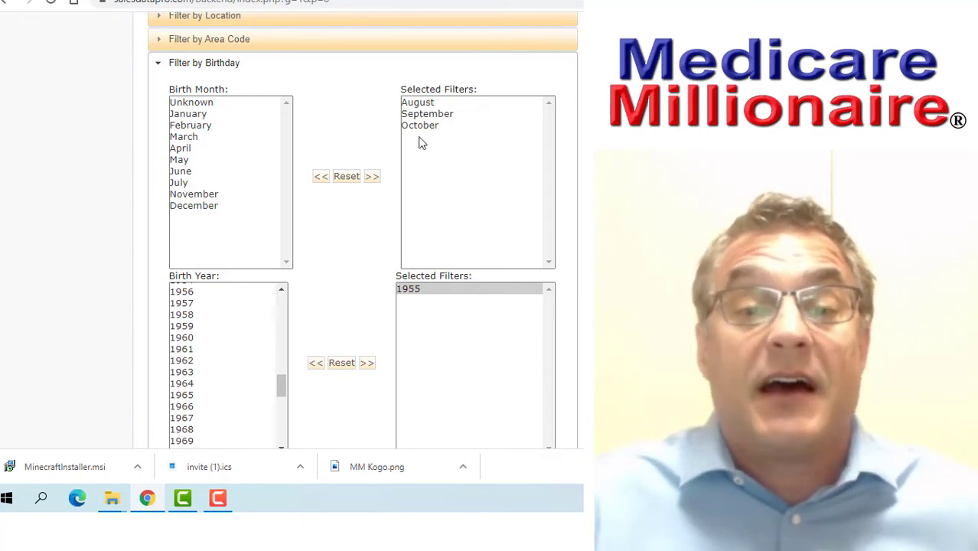
# Add December and November to the selected birth months.
pyautogui.click(198, 196)
pyautogui.click(196, 207)
pyautogui.click(370, 181)
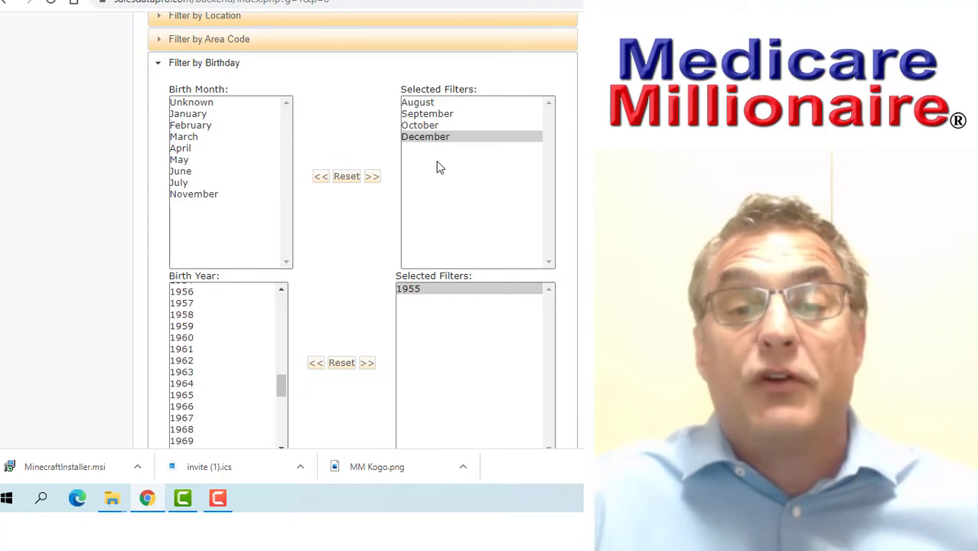
pyautogui.click(205, 208)
pyautogui.click(212, 195)
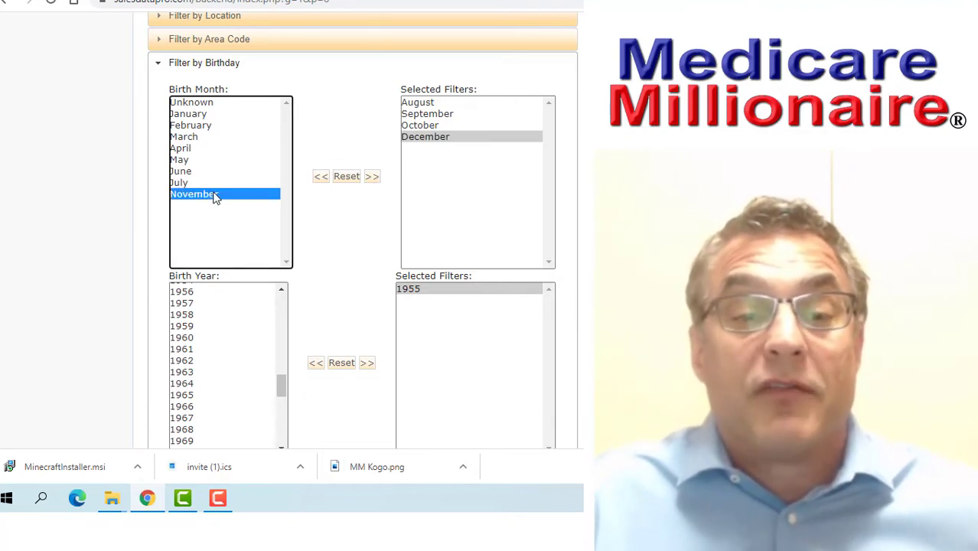
pyautogui.click(371, 177)
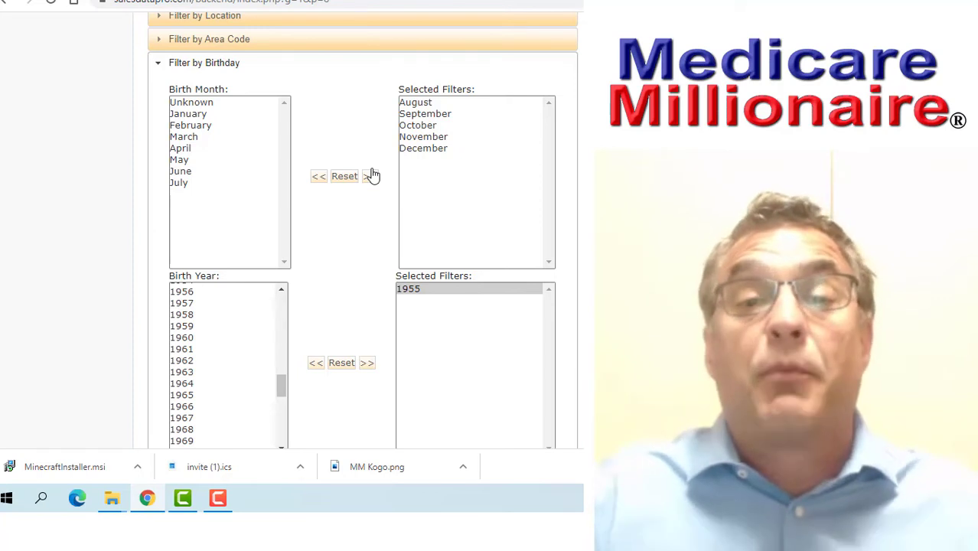
pyautogui.scroll(-5, 359, 192)
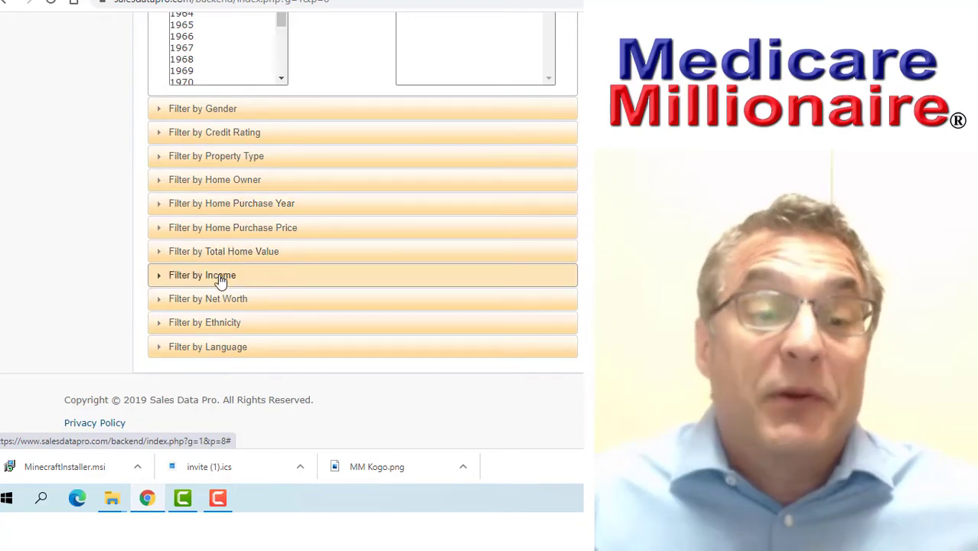
# Expand Filter by Income and remove all nine ranges from $35,000 to $149,999.
pyautogui.click(220, 277)
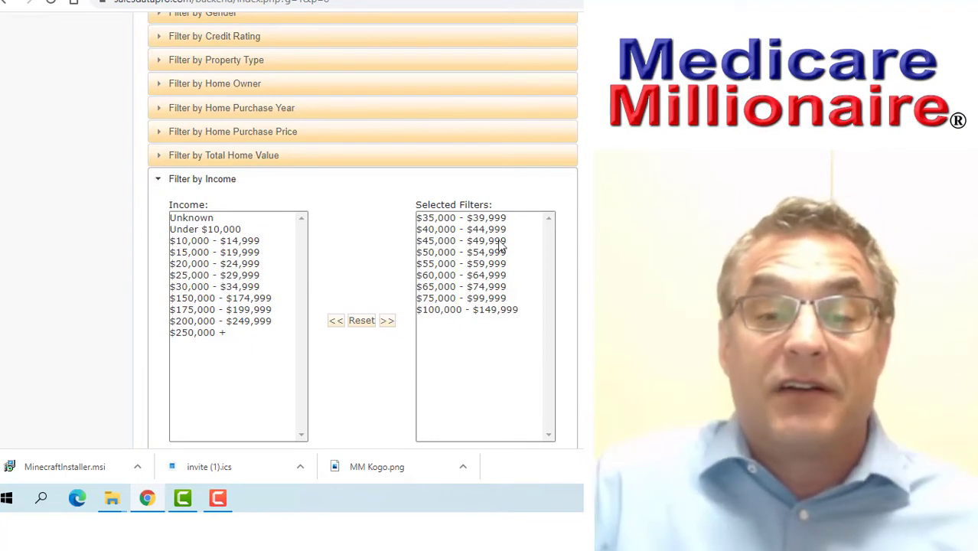
pyautogui.click(450, 219)
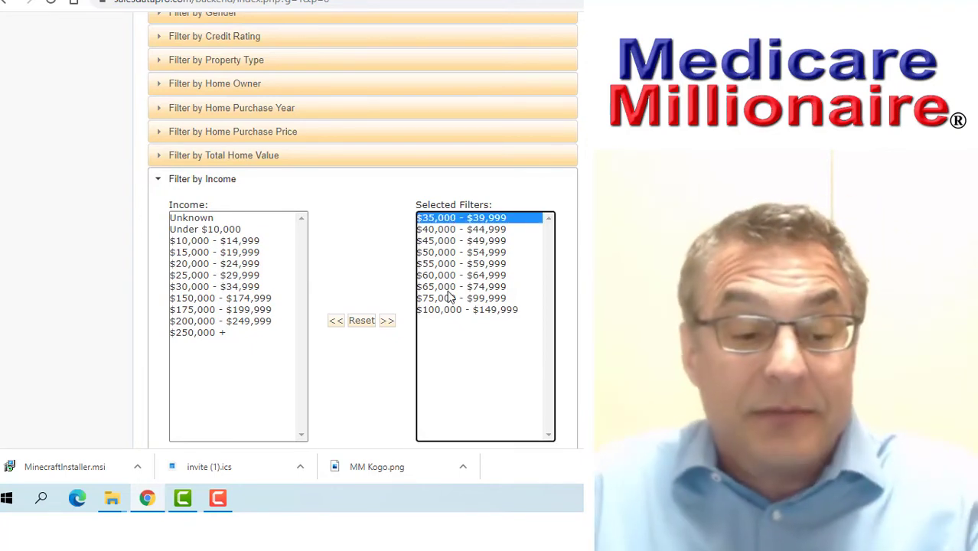
pyautogui.keyDown('shift'); pyautogui.click(441, 310); pyautogui.keyUp('shift')
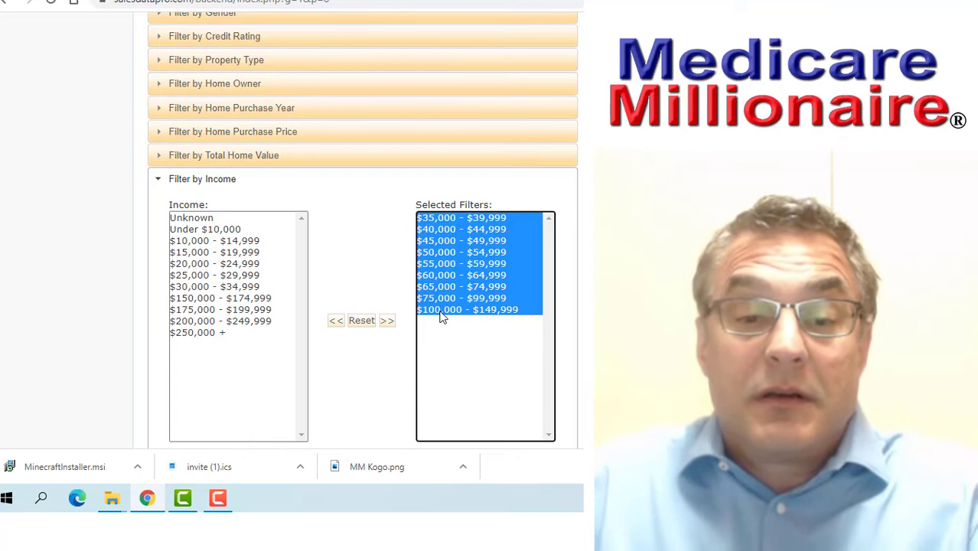
pyautogui.click(334, 322)
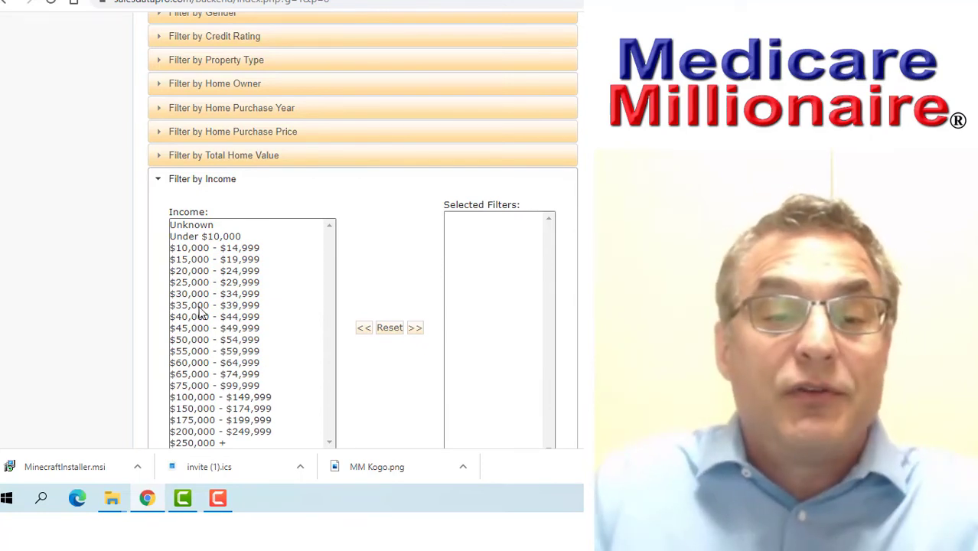
# Move income ranges $35,000 - $39,999 through $100,000 - $149,999 back into Selected Filters.
pyautogui.click(201, 305)
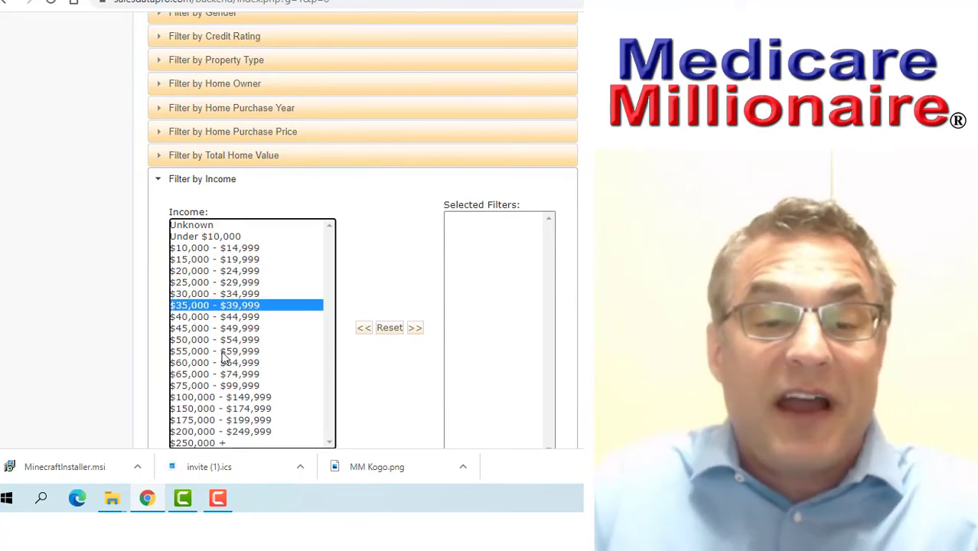
pyautogui.keyDown('shift'); pyautogui.click(204, 397); pyautogui.keyUp('shift')
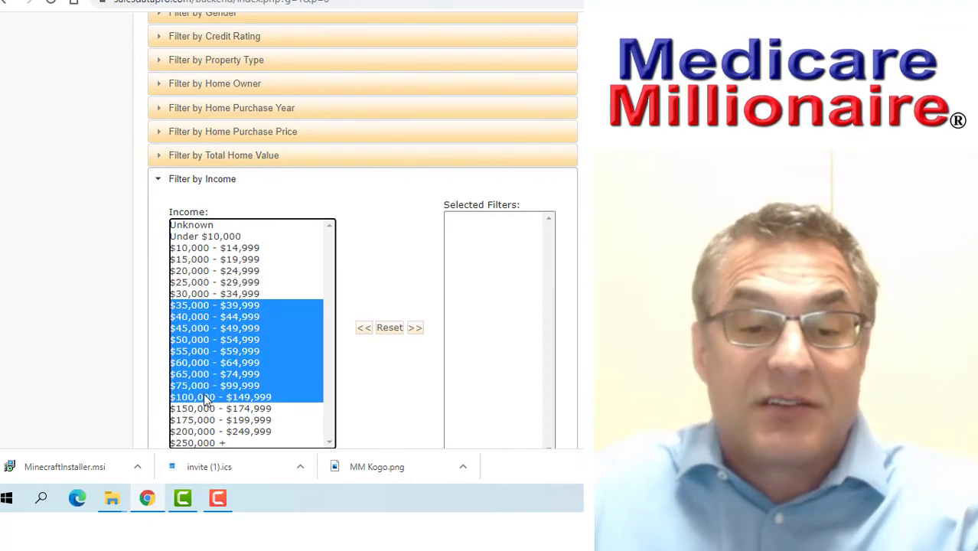
pyautogui.click(417, 329)
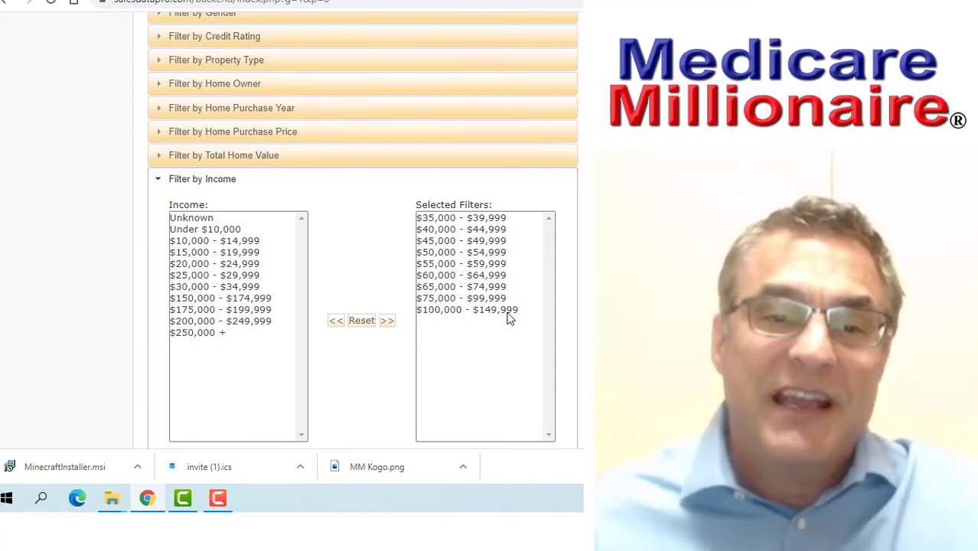
# Remove all nine selected income ranges again, then select Under $10,000 in the Income list.
pyautogui.click(456, 221)
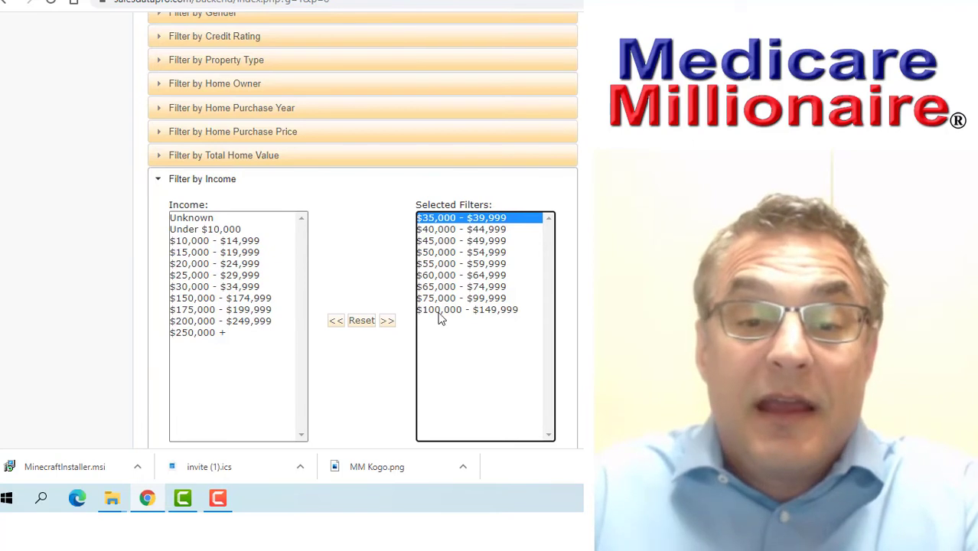
pyautogui.keyDown('shift'); pyautogui.click(440, 309); pyautogui.keyUp('shift')
pyautogui.click(337, 321)
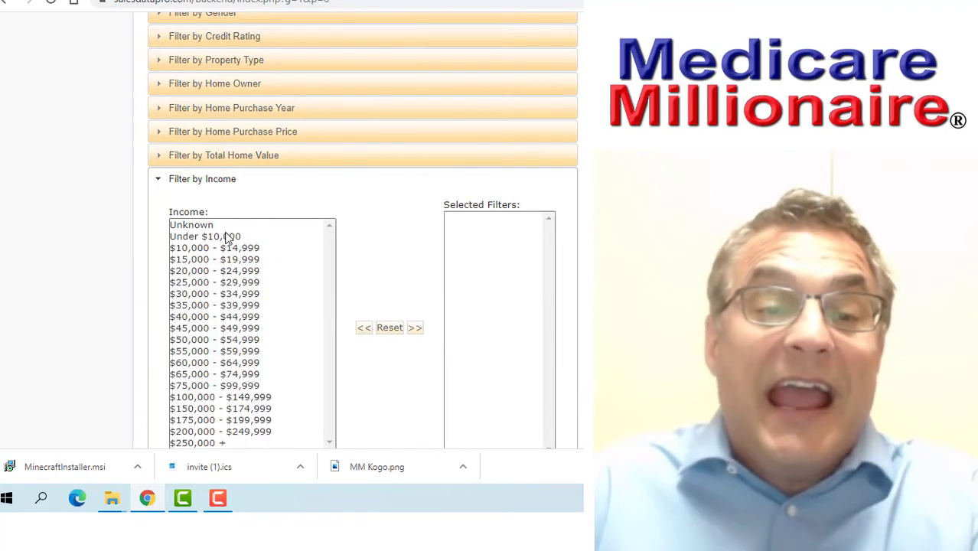
pyautogui.click(202, 239)
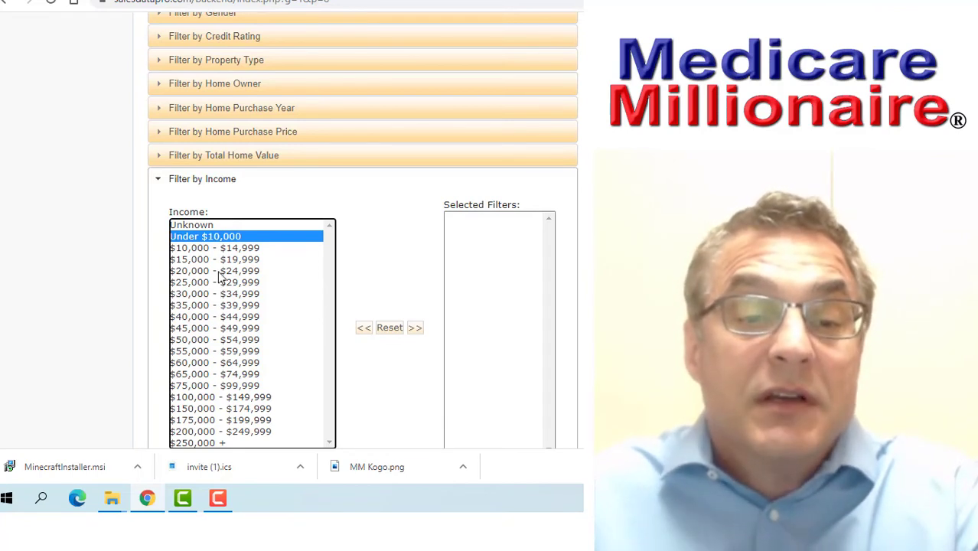
# Extend the selection from Under $10,000 to $20,000 - $24,999 and add these four ranges.
pyautogui.keyDown('shift'); pyautogui.click(219, 272); pyautogui.keyUp('shift')
pyautogui.click(415, 329)
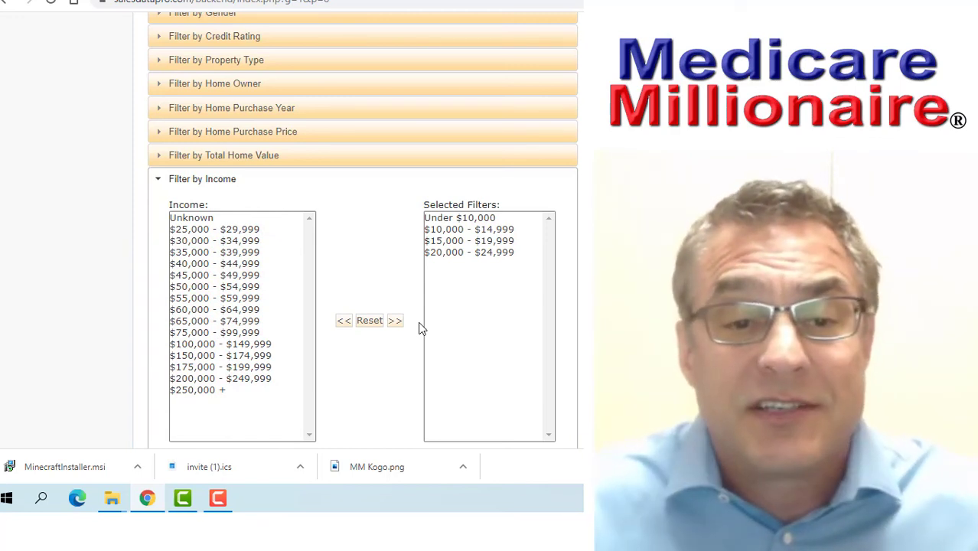
pyautogui.scroll(-1, 398, 364)
pyautogui.scroll(-2, 397, 364)
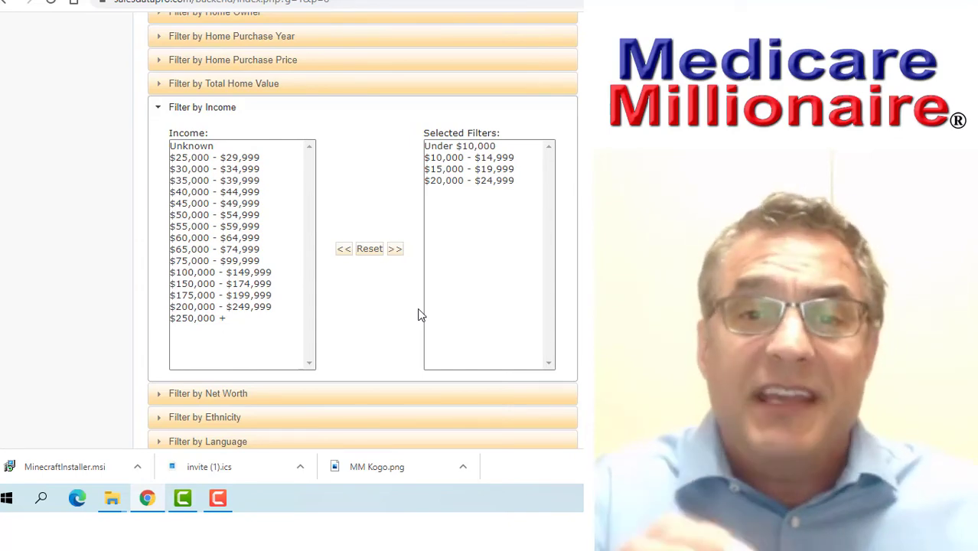
pyautogui.scroll(-2, 427, 308)
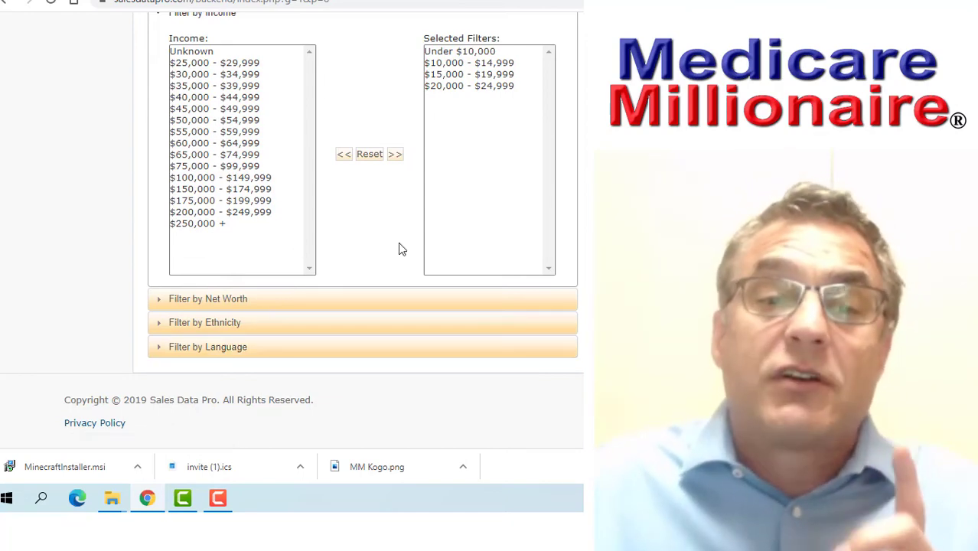
pyautogui.scroll(3, 399, 243)
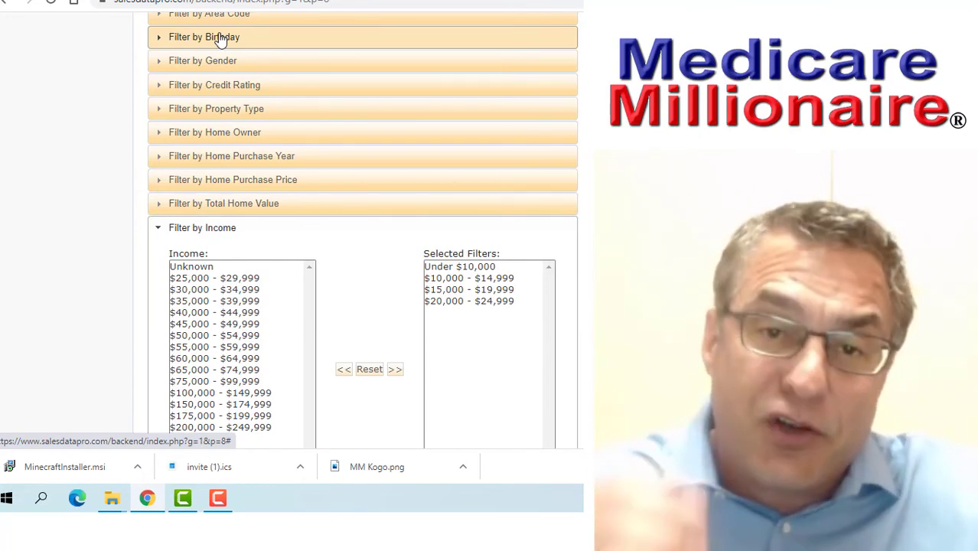
# Expand the birthday filter and remove 1955 from the selected birth years.
pyautogui.click(220, 38)
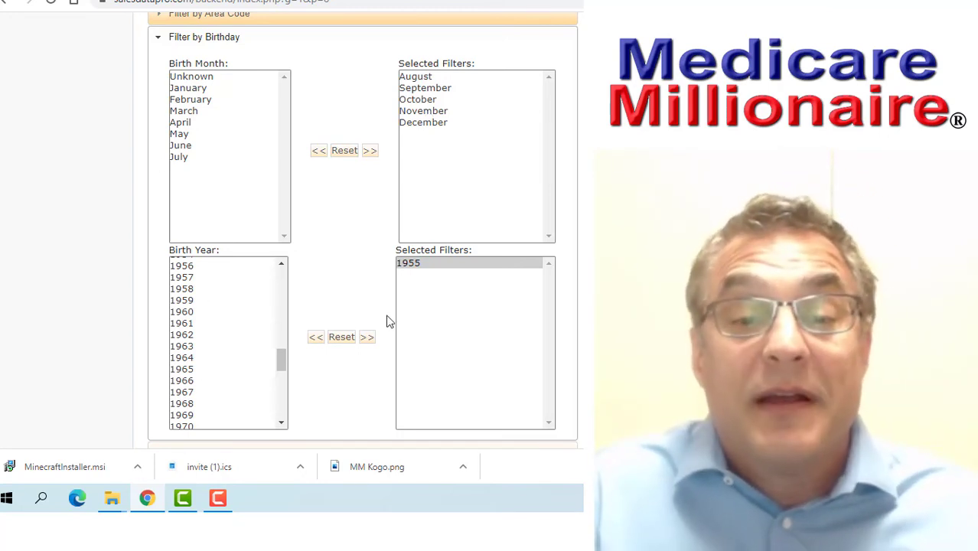
pyautogui.click(317, 337)
pyautogui.scroll(-1, 226, 354)
pyautogui.scroll(-1, 222, 348)
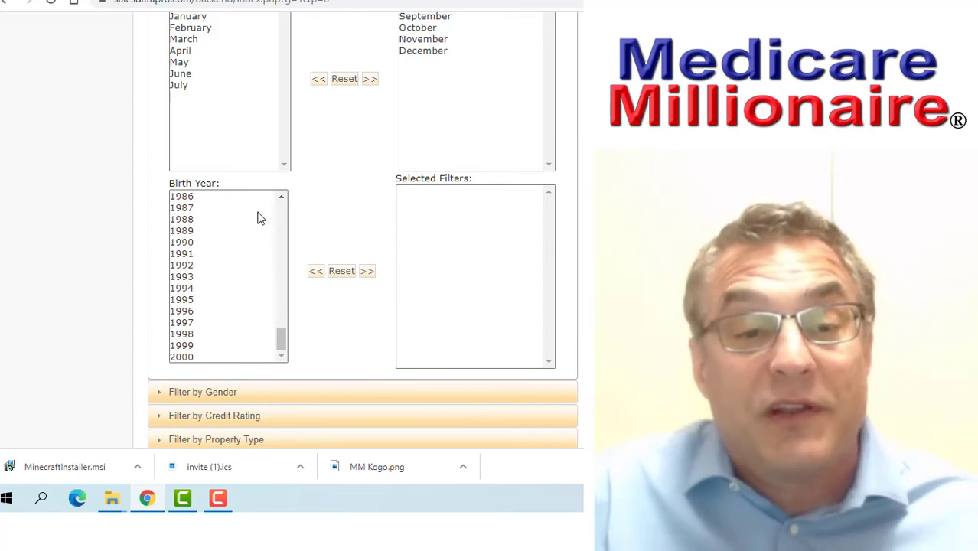
# Select birth years 1944 through 1954 and add them to the birth-year filter.
pyautogui.click(281, 214)
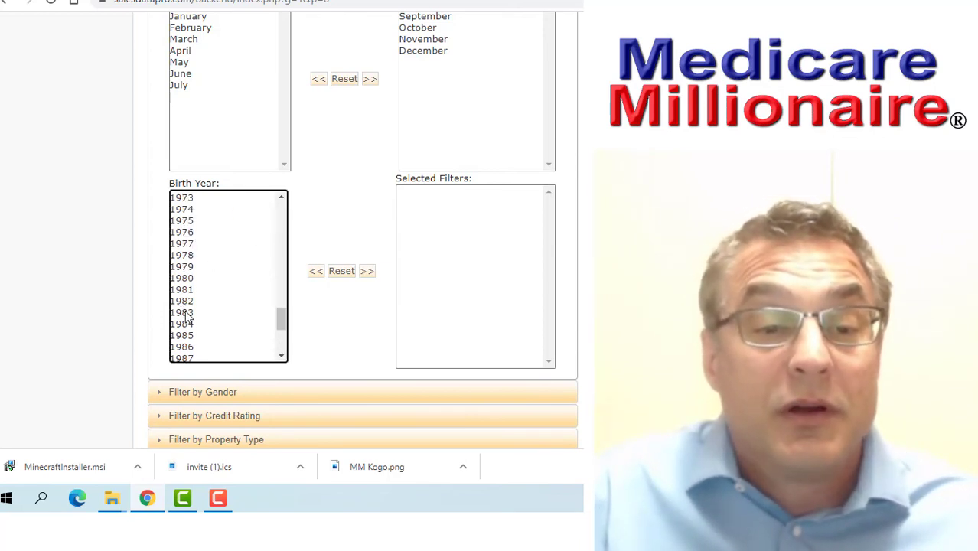
pyautogui.click(285, 221)
pyautogui.click(284, 224)
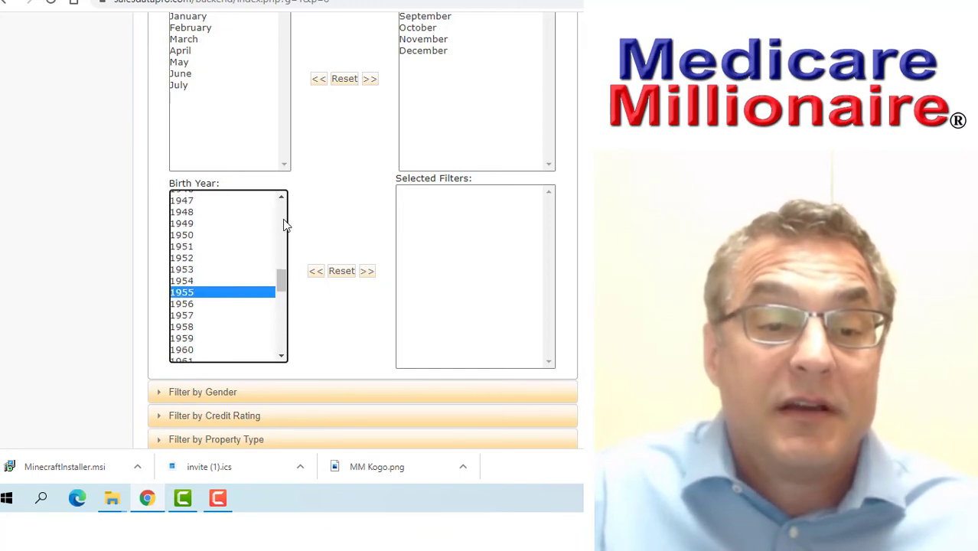
pyautogui.click(186, 282)
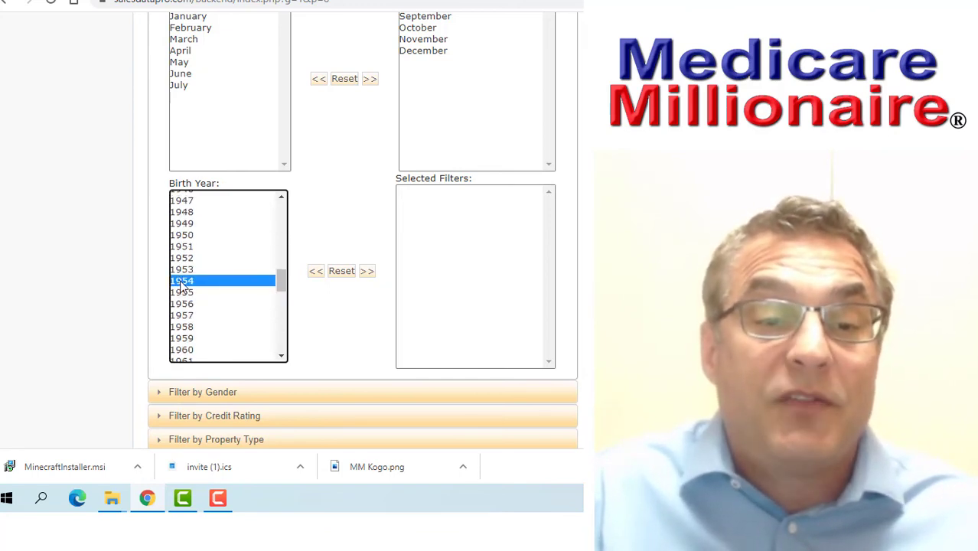
pyautogui.click(282, 197)
pyautogui.click(282, 197)
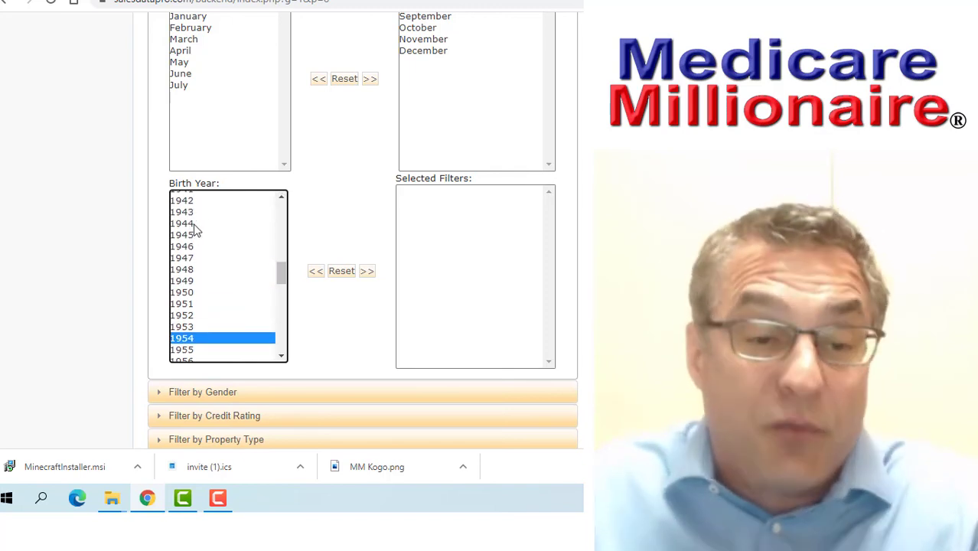
pyautogui.keyDown('shift'); pyautogui.click(194, 224); pyautogui.keyUp('shift')
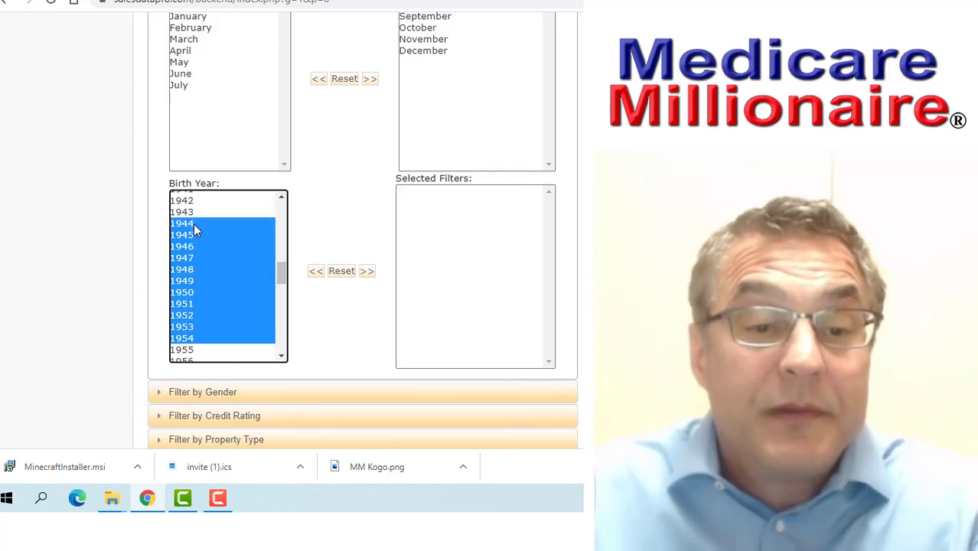
pyautogui.click(366, 271)
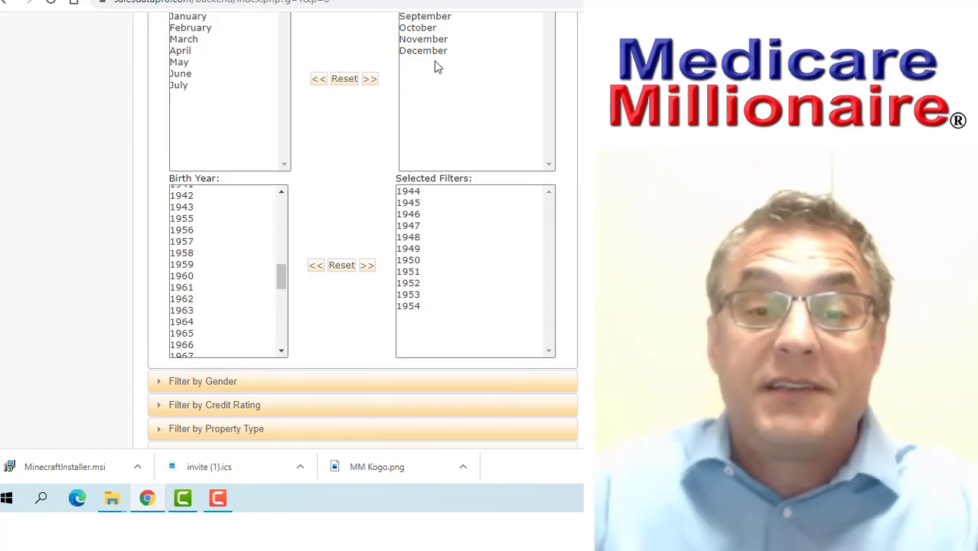
pyautogui.scroll(-1, 442, 68)
# Remove August through December from the Birth Month selected filters, leaving the month filter empty.
pyautogui.scroll(3, 448, 63)
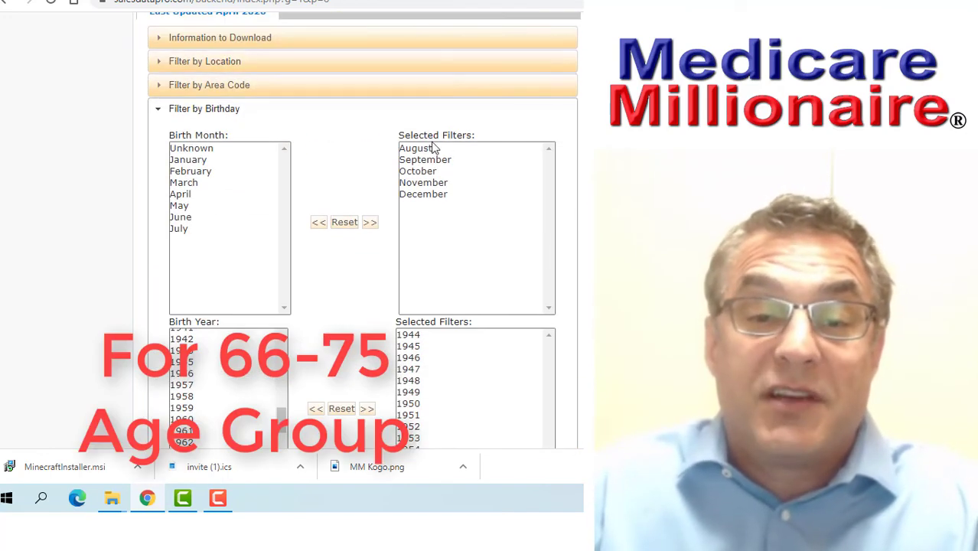
pyautogui.click(431, 148)
pyautogui.keyDown('shift'); pyautogui.click(419, 192); pyautogui.keyUp('shift')
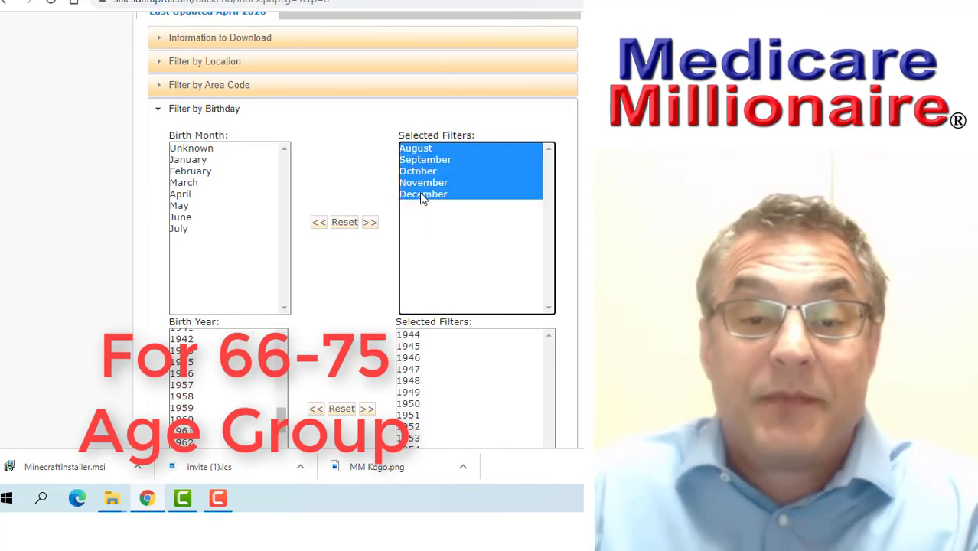
pyautogui.click(318, 223)
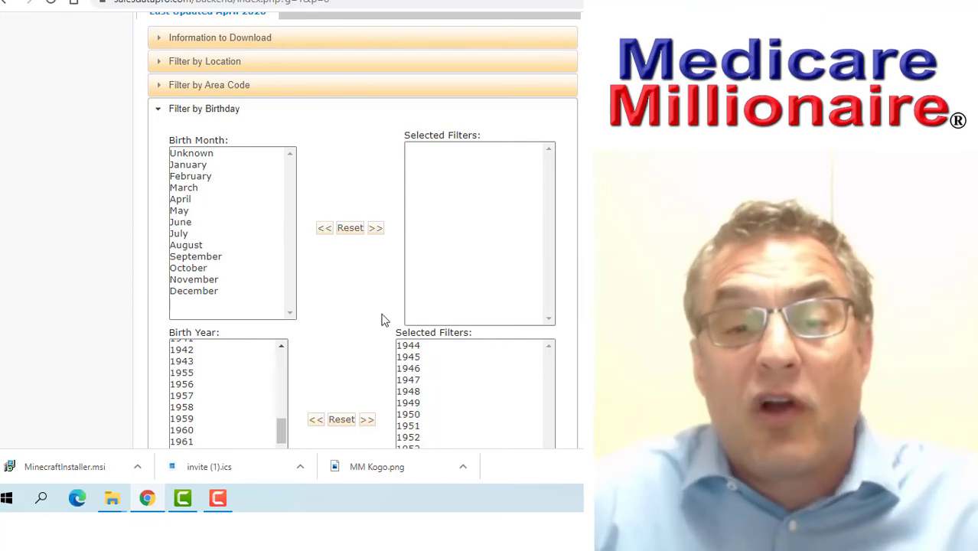
# Tick Address under Information to Download, alongside Name and Phone.
pyautogui.scroll(-1, 375, 329)
pyautogui.scroll(4, 375, 329)
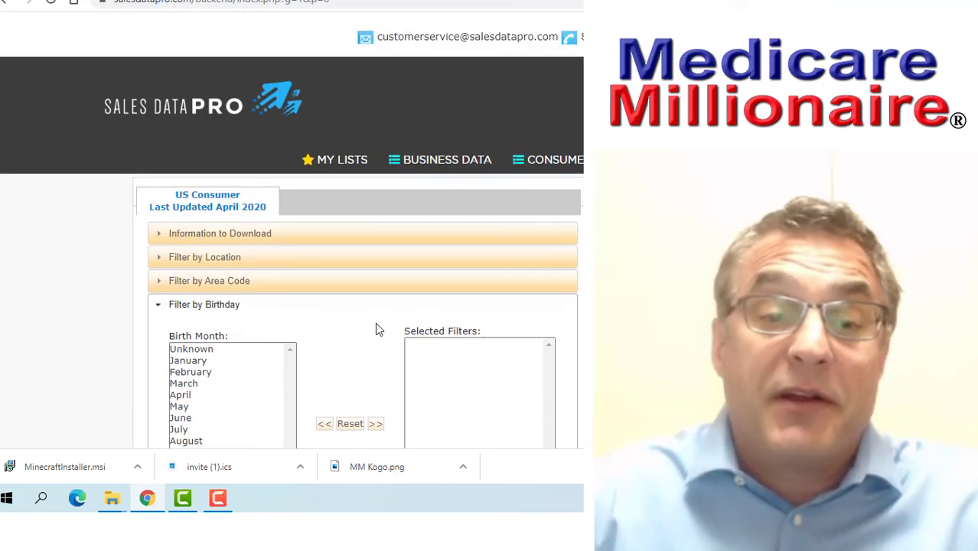
pyautogui.click(246, 237)
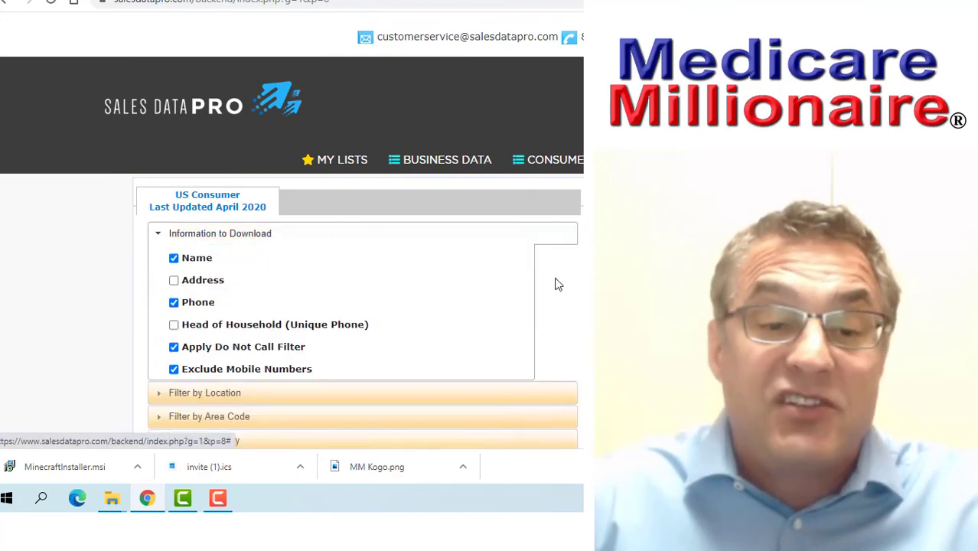
pyautogui.scroll(-3, 300, 297)
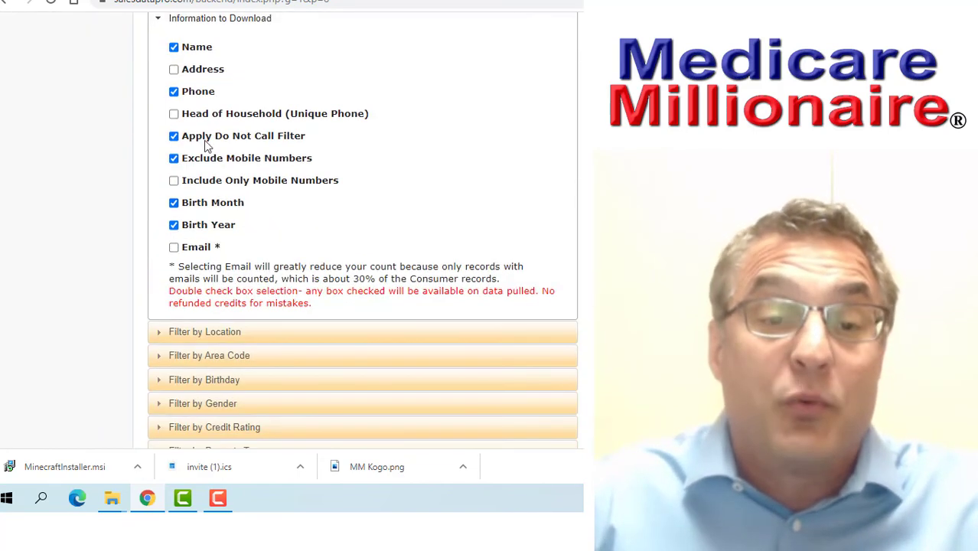
pyautogui.click(174, 70)
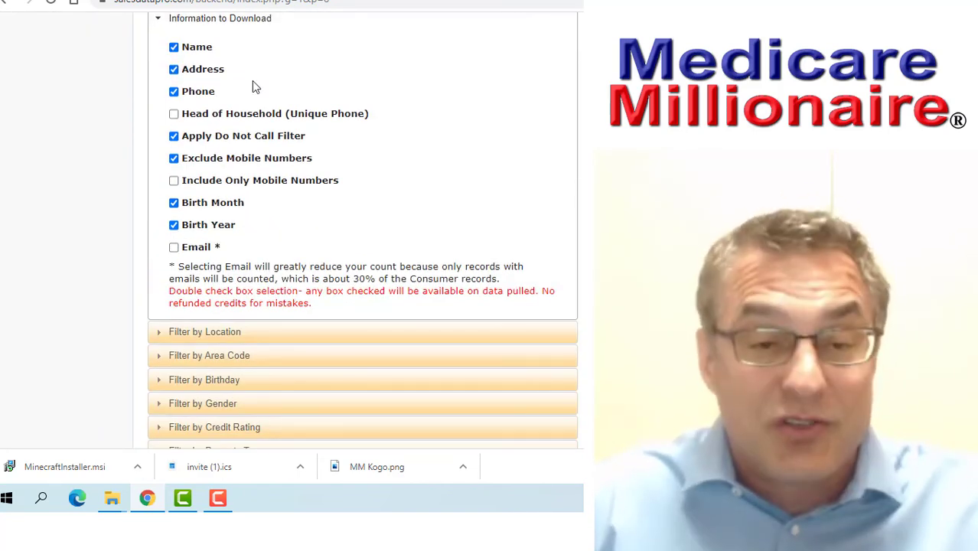